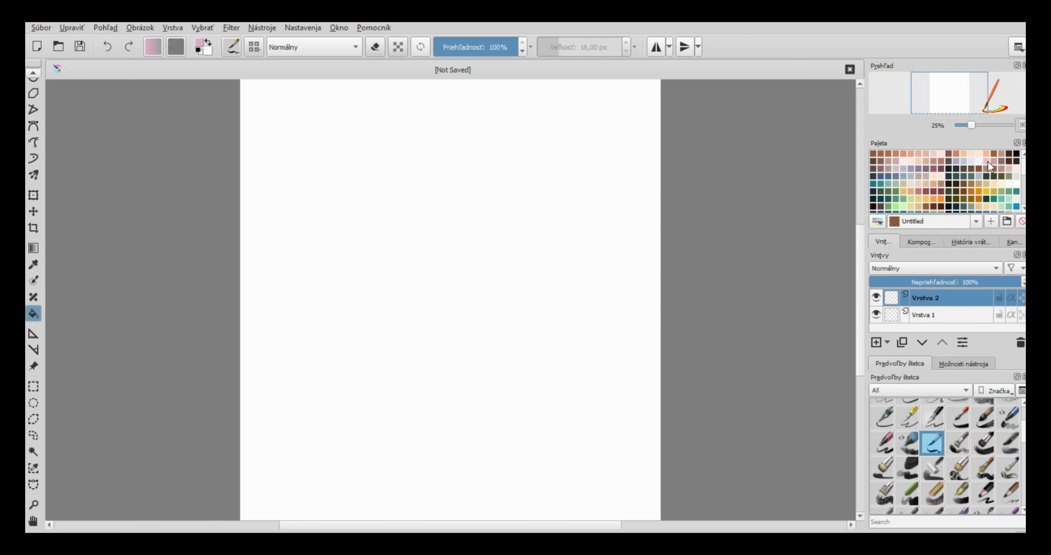
- Fill the blank canvas with a pale pink swatch from the Palette
{"action": "left_click", "coordinate": [987, 160]}
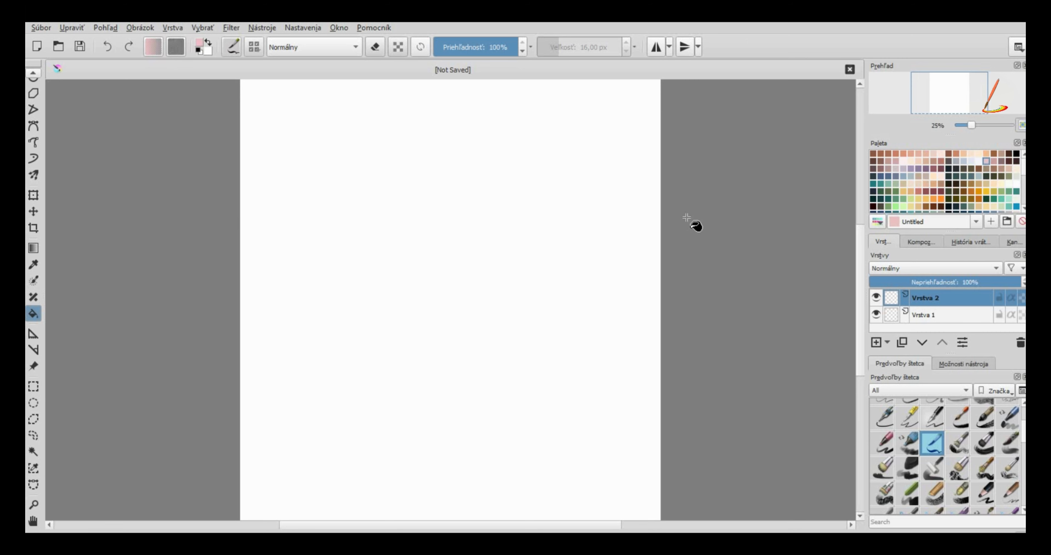
{"action": "left_click", "coordinate": [535, 216]}
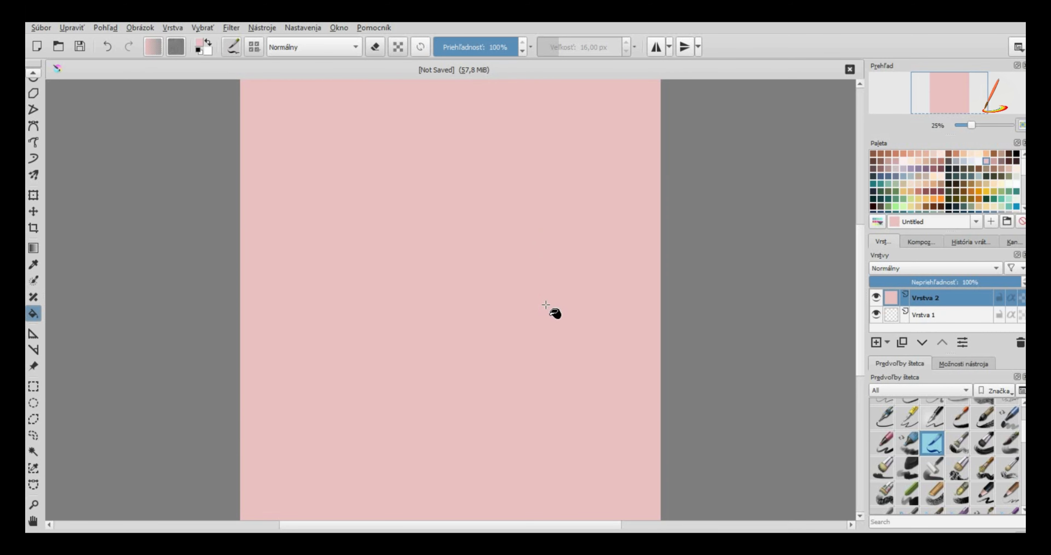
{"action": "scroll", "coordinate": [547, 304], "scroll_direction": "down", "scroll_amount": 2}
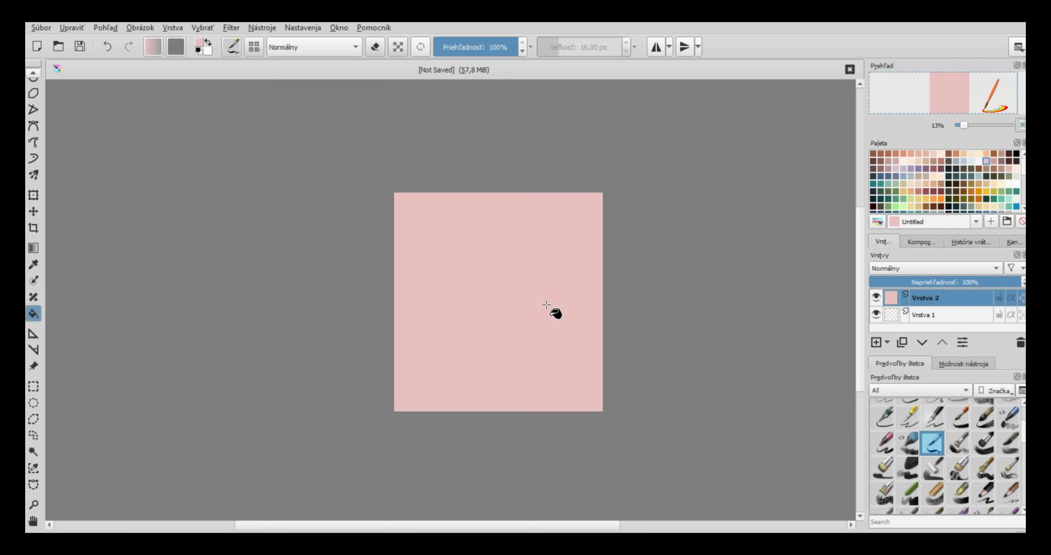
{"action": "scroll", "coordinate": [547, 304], "scroll_direction": "up", "scroll_amount": 1}
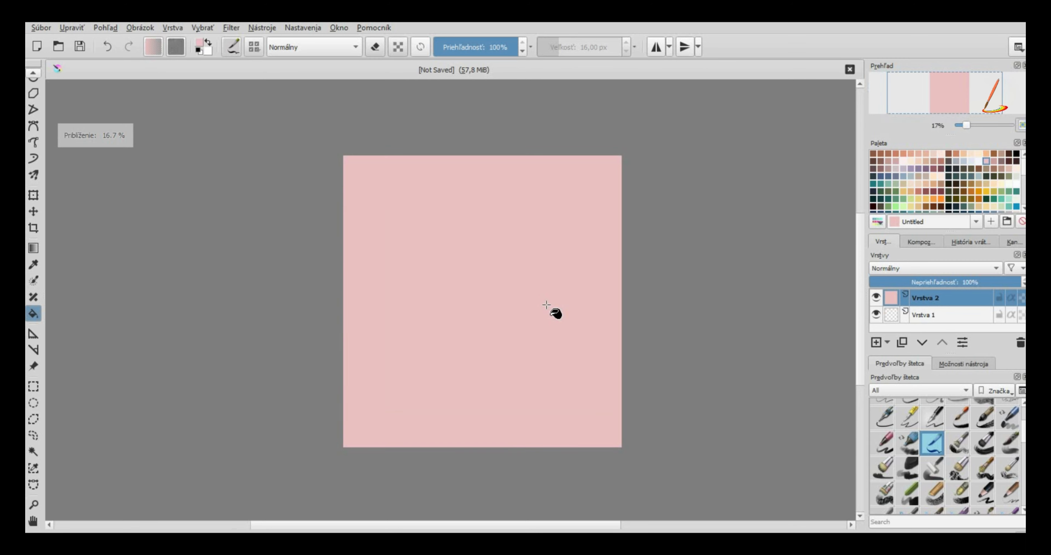
- Spray dark mauve and light green speckles over the background, then shrink the brush to 172 px
{"action": "left_click", "coordinate": [926, 168]}
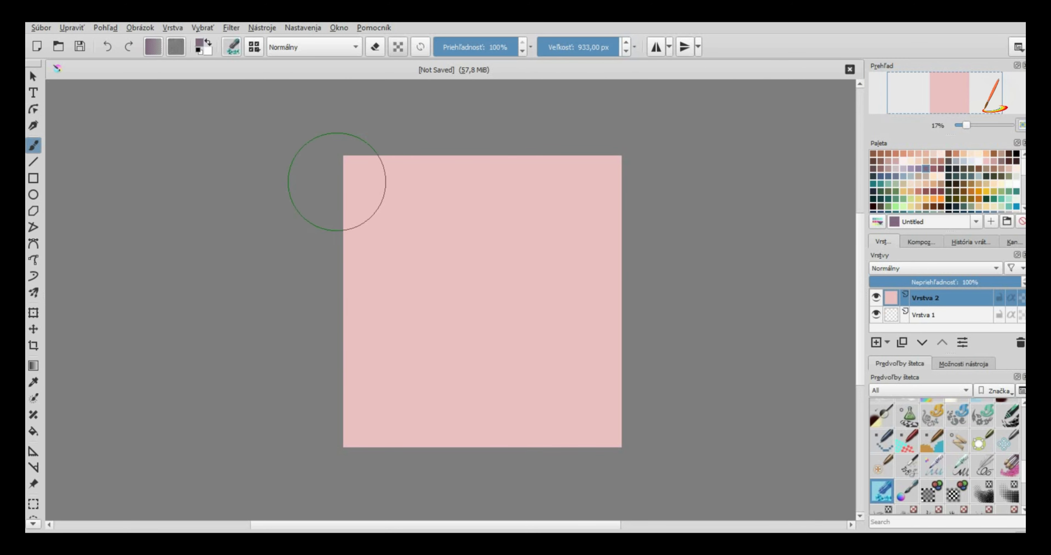
{"action": "mouse_move", "coordinate": [334, 183]}
{"action": "left_mouse_down"}
{"action": "mouse_move", "coordinate": [380, 199]}
{"action": "mouse_move", "coordinate": [634, 224]}
{"action": "mouse_move", "coordinate": [364, 260]}
{"action": "mouse_move", "coordinate": [380, 328]}
{"action": "mouse_move", "coordinate": [554, 399]}
{"action": "mouse_move", "coordinate": [329, 434]}
{"action": "left_mouse_up"}
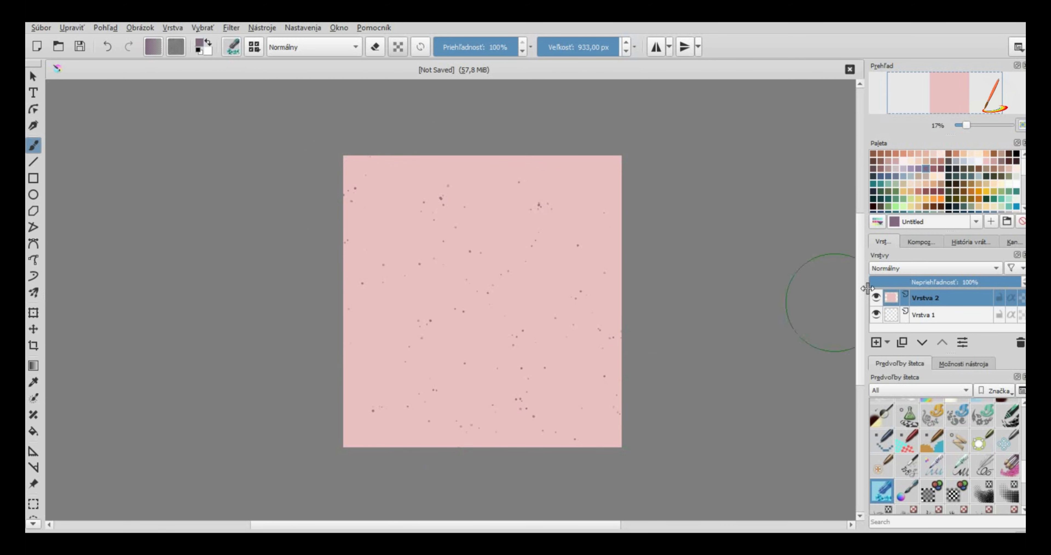
{"action": "left_click", "coordinate": [895, 206]}
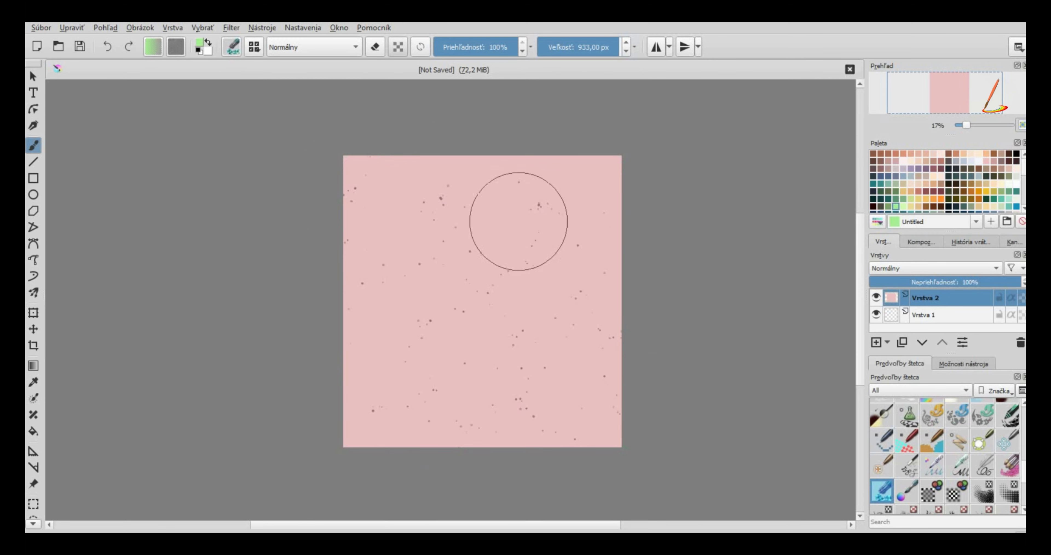
{"action": "mouse_move", "coordinate": [341, 322]}
{"action": "left_mouse_down"}
{"action": "mouse_move", "coordinate": [368, 445]}
{"action": "mouse_move", "coordinate": [467, 145]}
{"action": "mouse_move", "coordinate": [438, 234]}
{"action": "mouse_move", "coordinate": [494, 158]}
{"action": "mouse_move", "coordinate": [563, 462]}
{"action": "mouse_move", "coordinate": [570, 122]}
{"action": "mouse_move", "coordinate": [624, 265]}
{"action": "mouse_move", "coordinate": [570, 466]}
{"action": "left_mouse_up"}
{"action": "scroll", "coordinate": [511, 392], "scroll_direction": "up", "scroll_amount": 1}
{"action": "scroll", "coordinate": [521, 394], "scroll_direction": "up", "scroll_amount": 1}
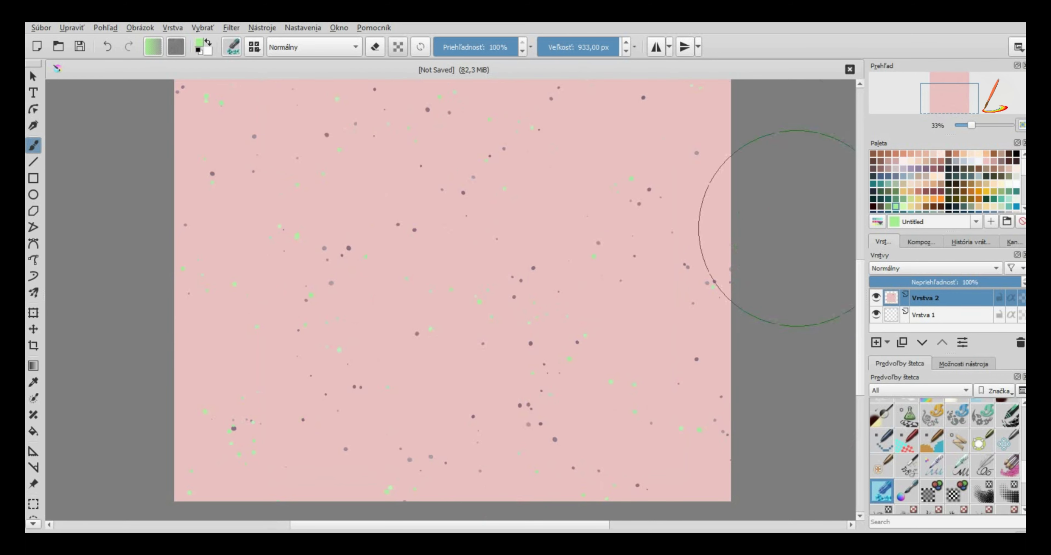
{"action": "left_click_drag", "start_coordinate": [617, 47], "coordinate": [584, 47]}
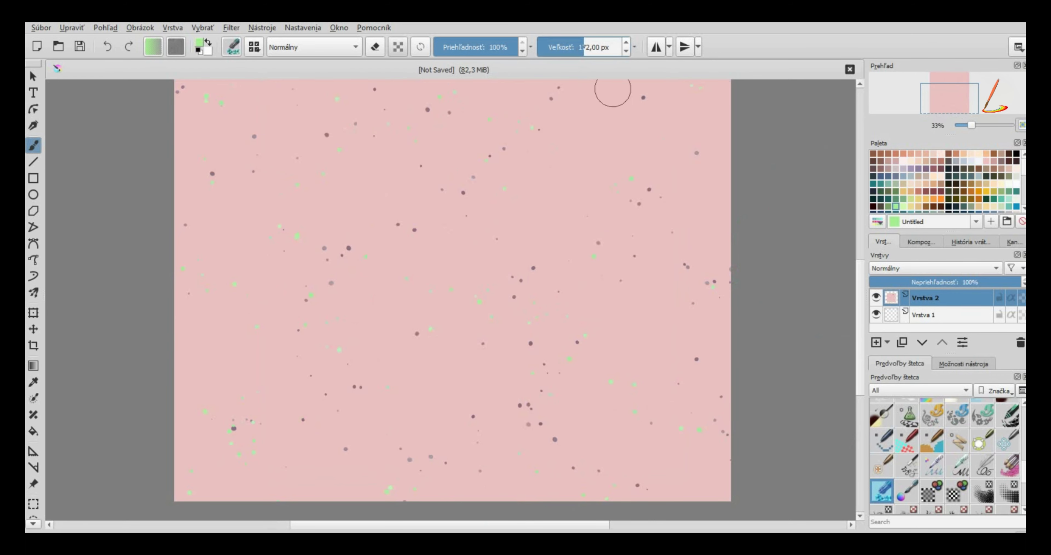
{"action": "left_click_drag", "start_coordinate": [861, 324], "coordinate": [862, 282]}
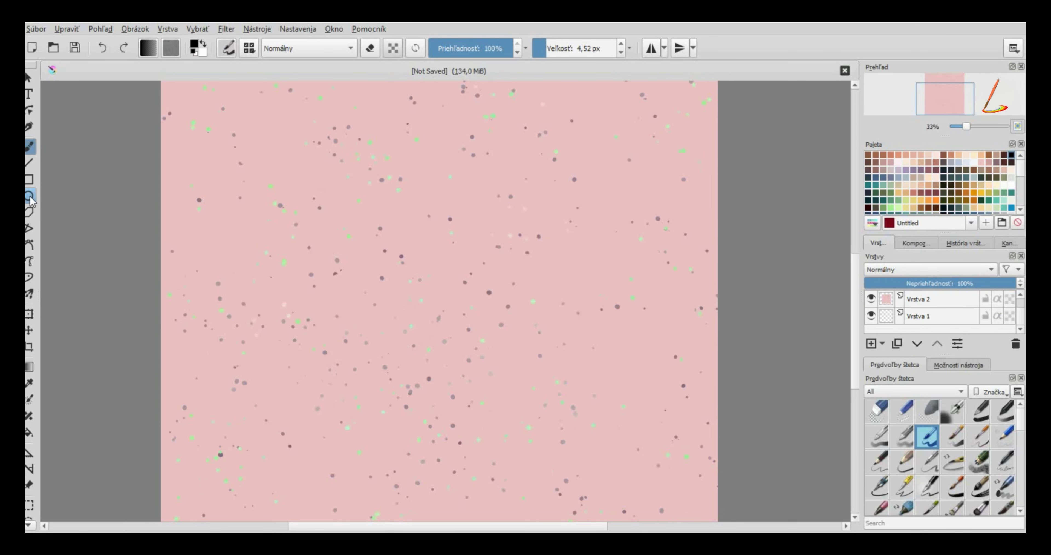
- Draw two side-by-side circles with the Ellipse tool as the cats' heads
{"action": "left_click", "coordinate": [30, 197]}
{"action": "left_click_drag", "start_coordinate": [469, 318], "coordinate": [548, 396]}
{"action": "left_click_drag", "start_coordinate": [357, 323], "coordinate": [432, 398]}
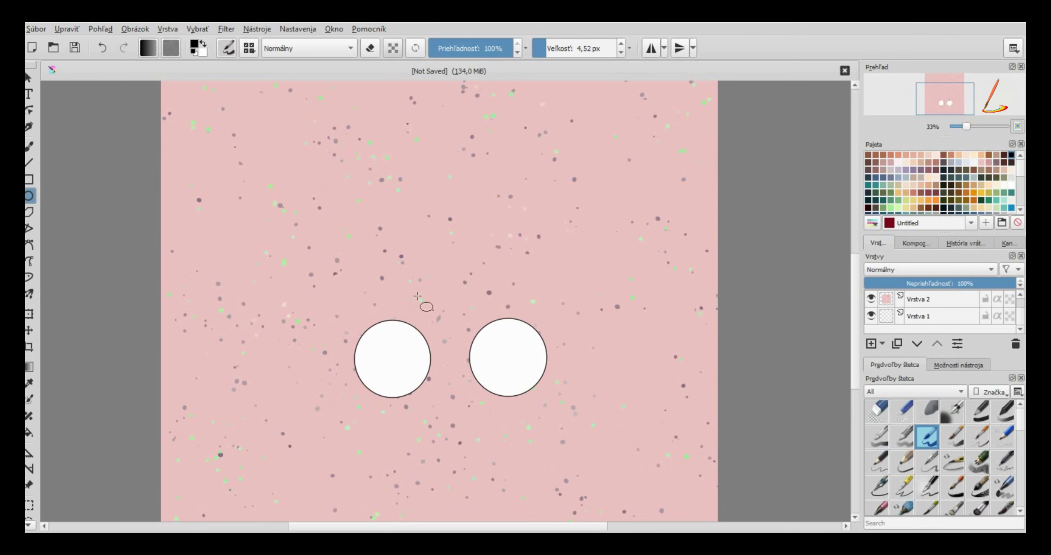
- Sketch the right cat's front leg, back and sitting paw with the freehand brush
{"action": "key", "text": "b"}
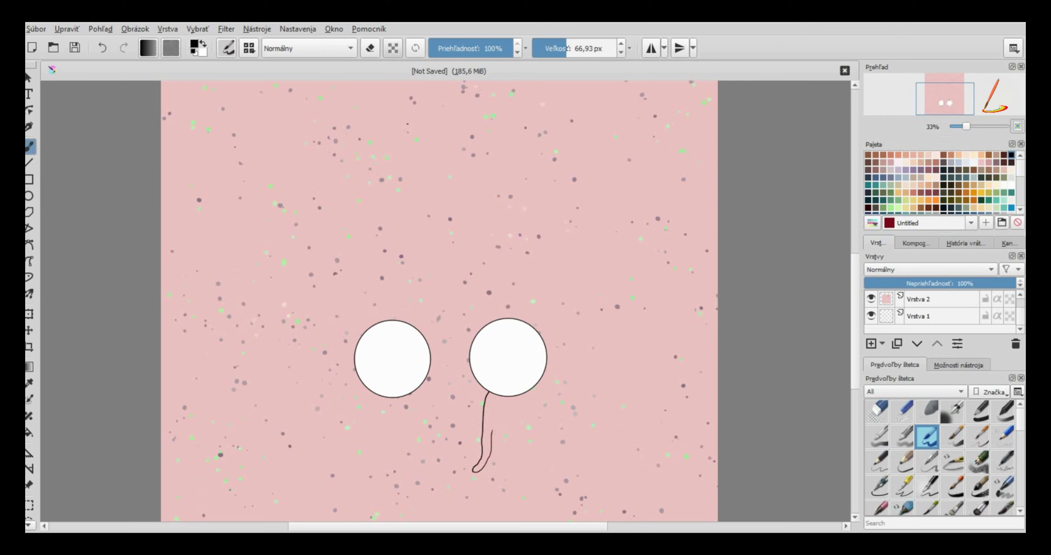
{"action": "left_click_drag", "start_coordinate": [496, 426], "coordinate": [483, 475]}
{"action": "left_click_drag", "start_coordinate": [490, 472], "coordinate": [538, 454]}
{"action": "left_click_drag", "start_coordinate": [516, 395], "coordinate": [534, 441]}
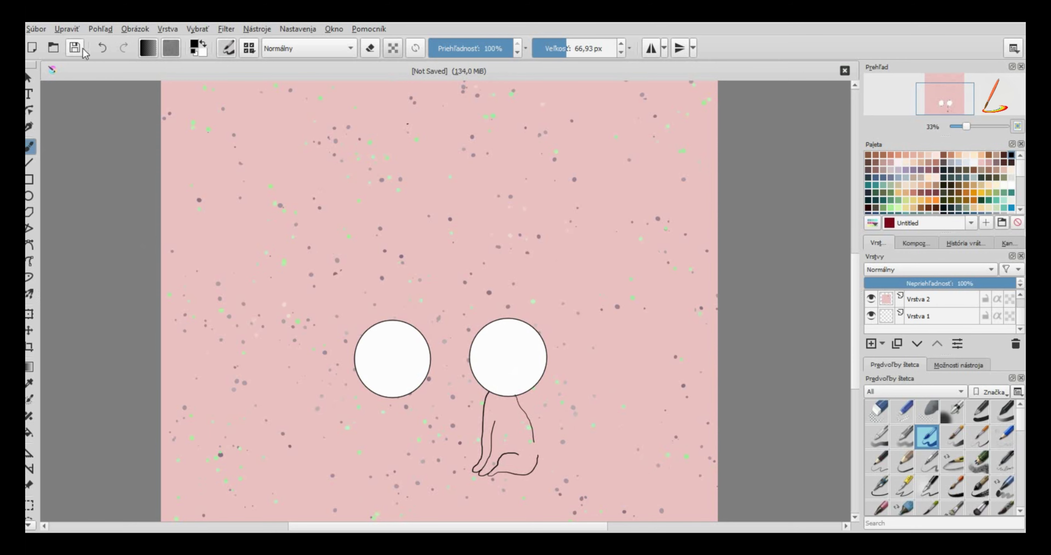
- Draw the right cat's curly tail and a left-cat leg, undoing a stray stroke
{"action": "left_click", "coordinate": [104, 48]}
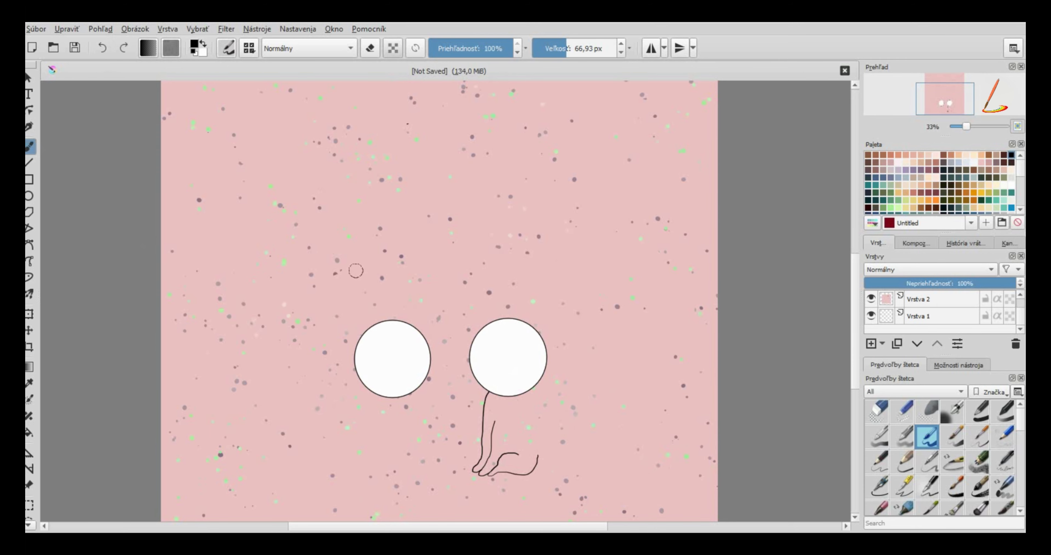
{"action": "left_click", "coordinate": [516, 398]}
{"action": "left_click_drag", "start_coordinate": [538, 453], "coordinate": [567, 428]}
{"action": "left_click_drag", "start_coordinate": [401, 398], "coordinate": [387, 431]}
{"action": "left_click_drag", "start_coordinate": [383, 412], "coordinate": [363, 428]}
{"action": "key", "text": "ctrl+z"}
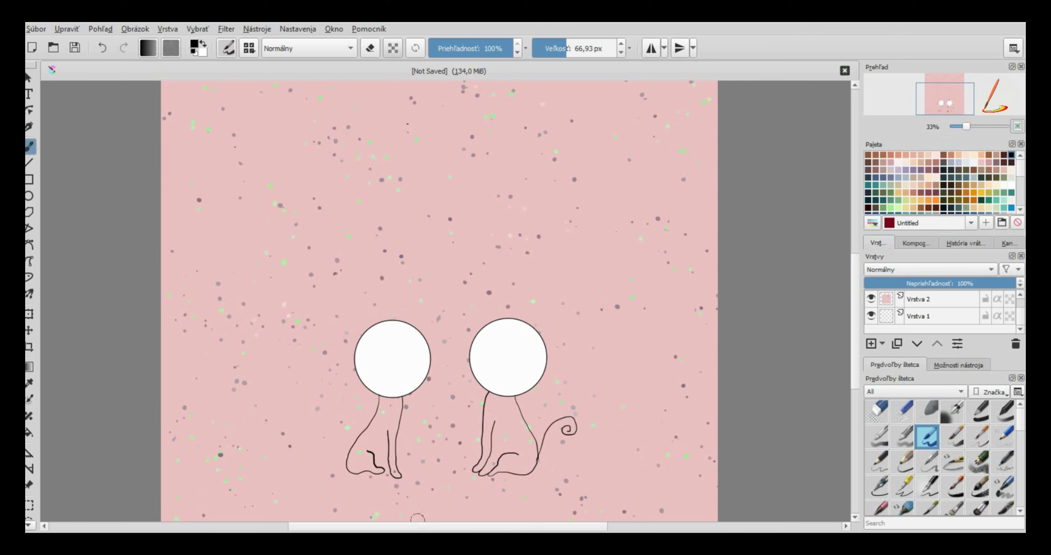
- Add a curled tail to the left cat and two ears to the right cat
{"action": "left_click_drag", "start_coordinate": [351, 447], "coordinate": [316, 439]}
{"action": "left_click_drag", "start_coordinate": [490, 322], "coordinate": [506, 319]}
{"action": "left_click_drag", "start_coordinate": [543, 337], "coordinate": [549, 343]}
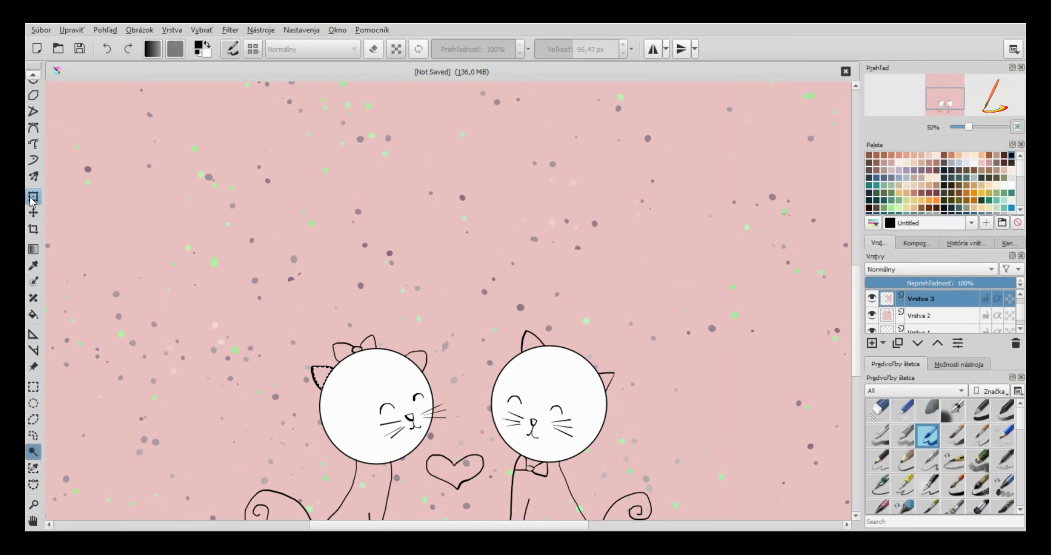
- Fill the left cat's outer ear with white
{"action": "scroll", "coordinate": [33, 198], "scroll_direction": "up", "scroll_amount": 3}
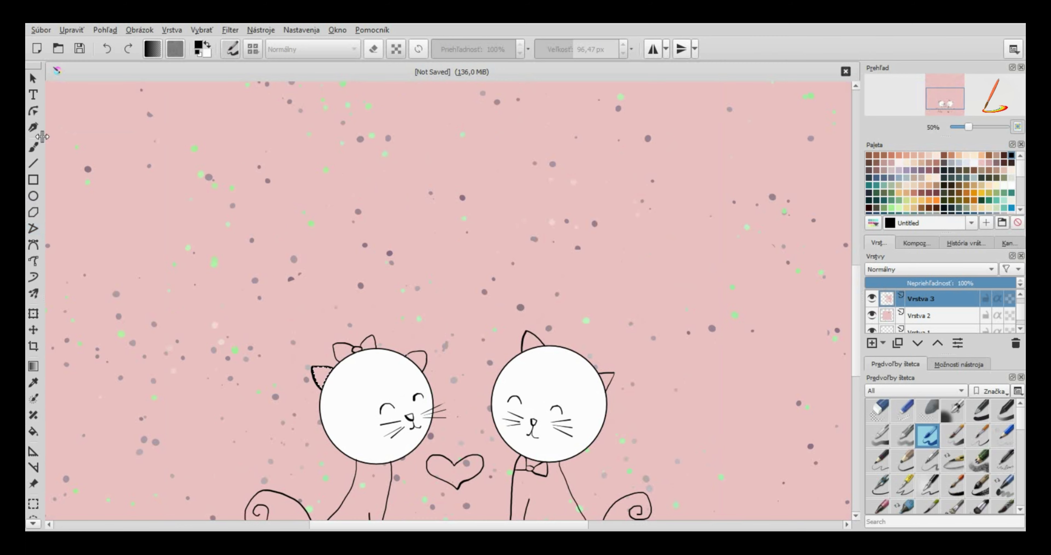
{"action": "scroll", "coordinate": [32, 314], "scroll_direction": "down", "scroll_amount": 3}
{"action": "left_click", "coordinate": [33, 356]}
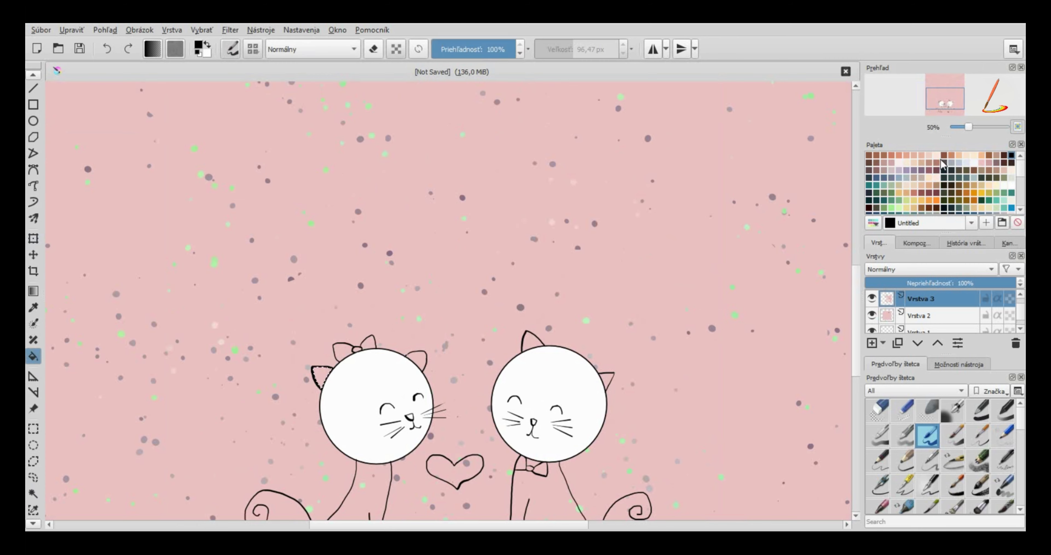
{"action": "left_click", "coordinate": [1011, 186]}
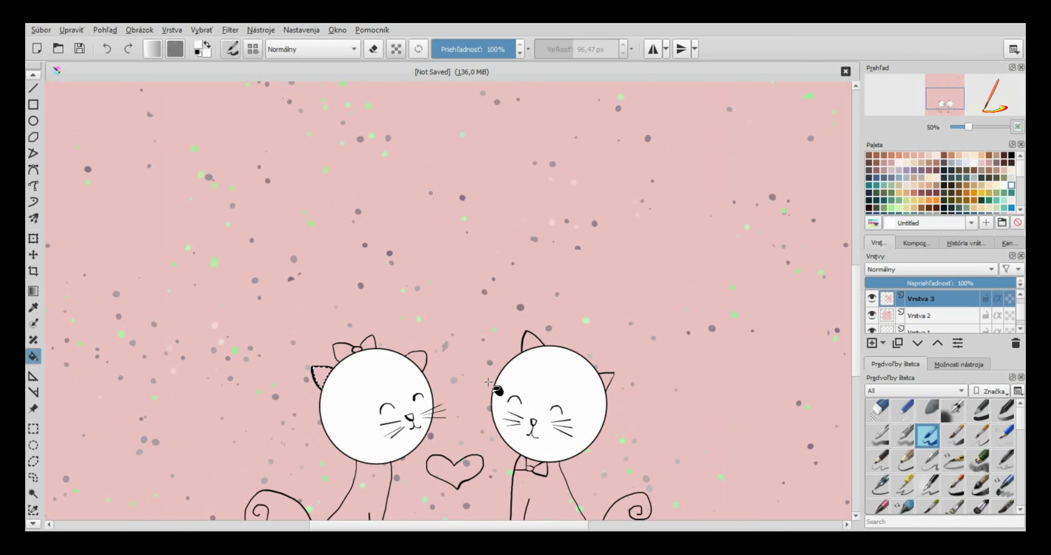
{"action": "left_click", "coordinate": [324, 373]}
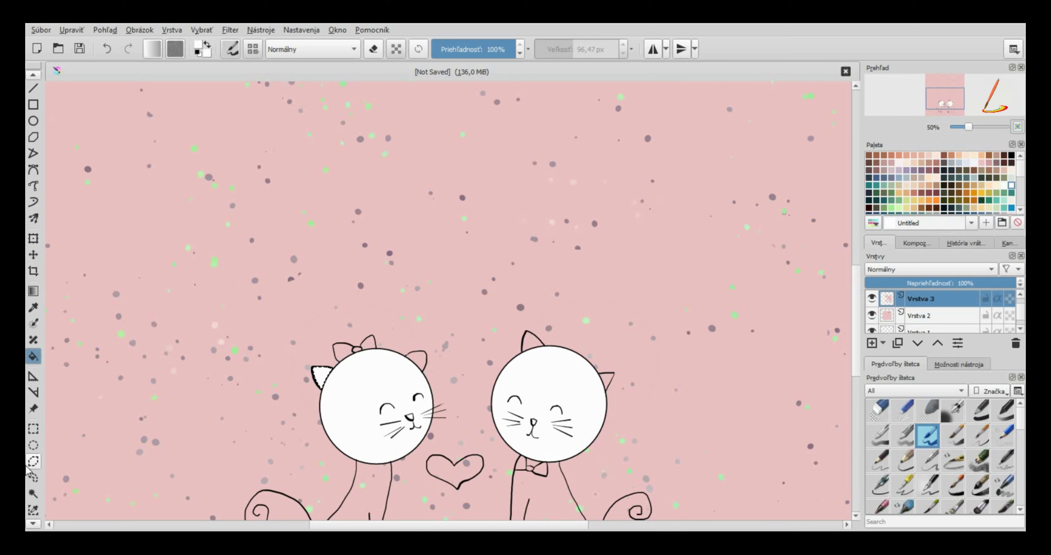
{"action": "left_click", "coordinate": [33, 493]}
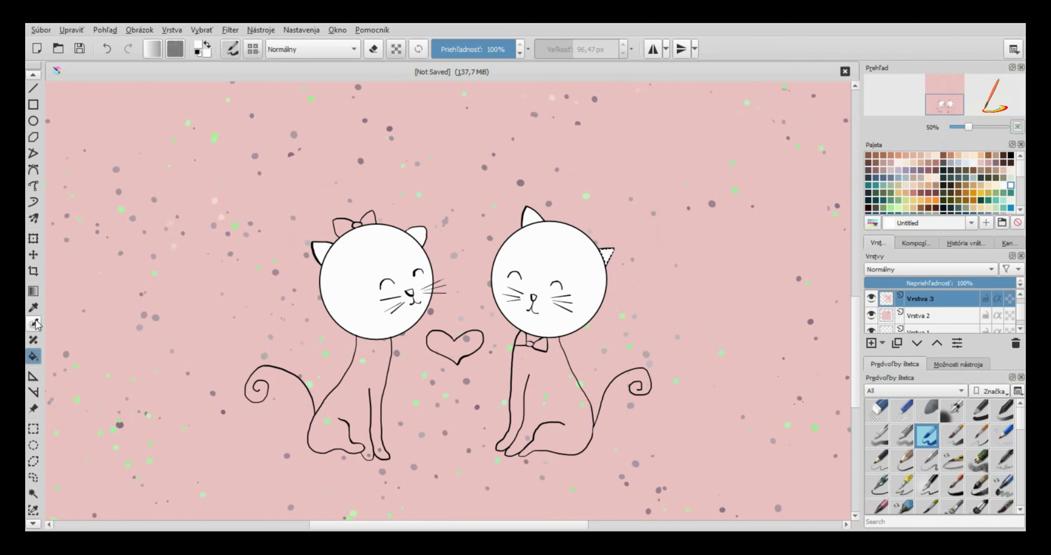
- Select the left cat's body with the Magic Wand and fill both cats' bodies white
{"action": "left_click", "coordinate": [33, 493]}
{"action": "left_click", "coordinate": [351, 389]}
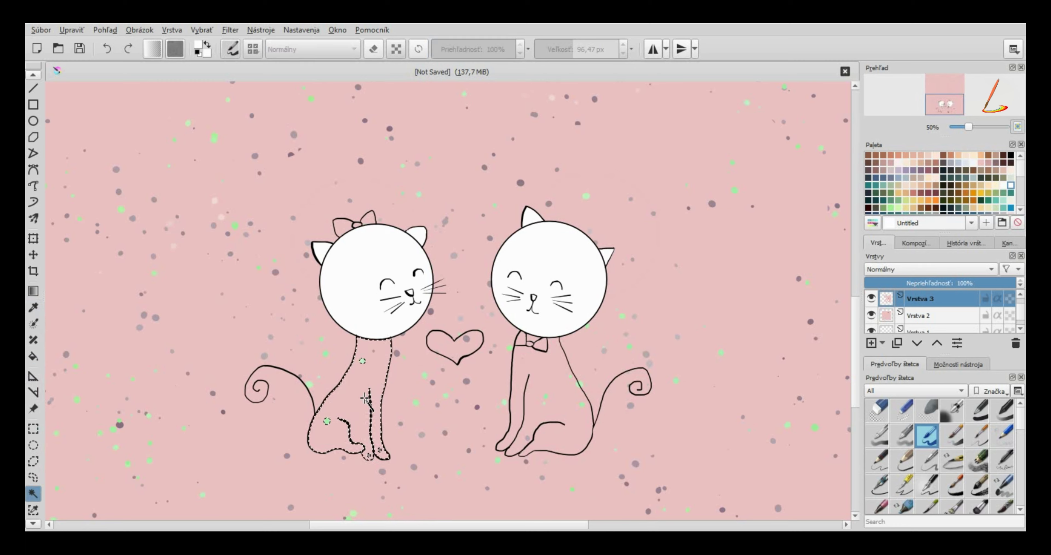
{"action": "left_click", "coordinate": [33, 356]}
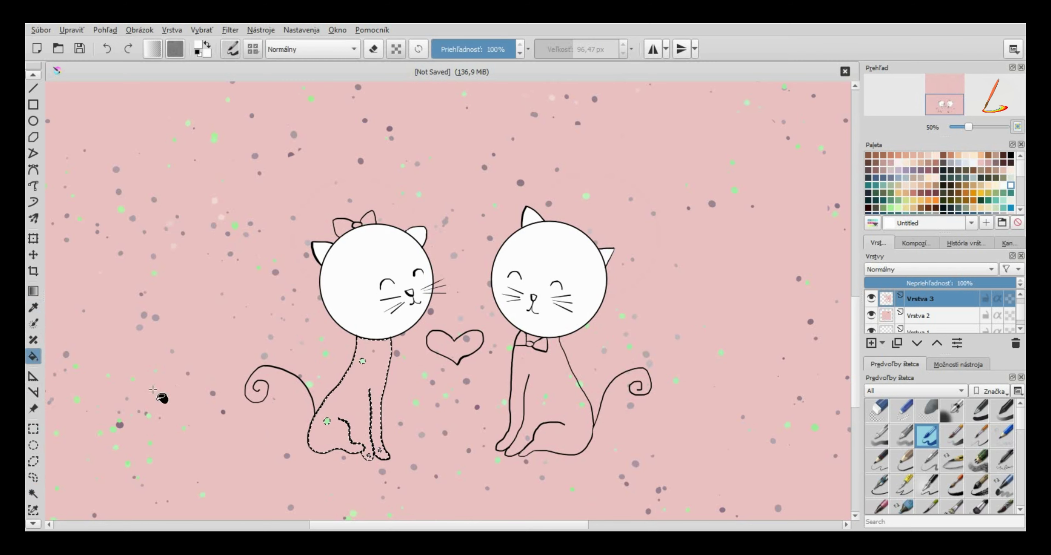
{"action": "left_click", "coordinate": [359, 380]}
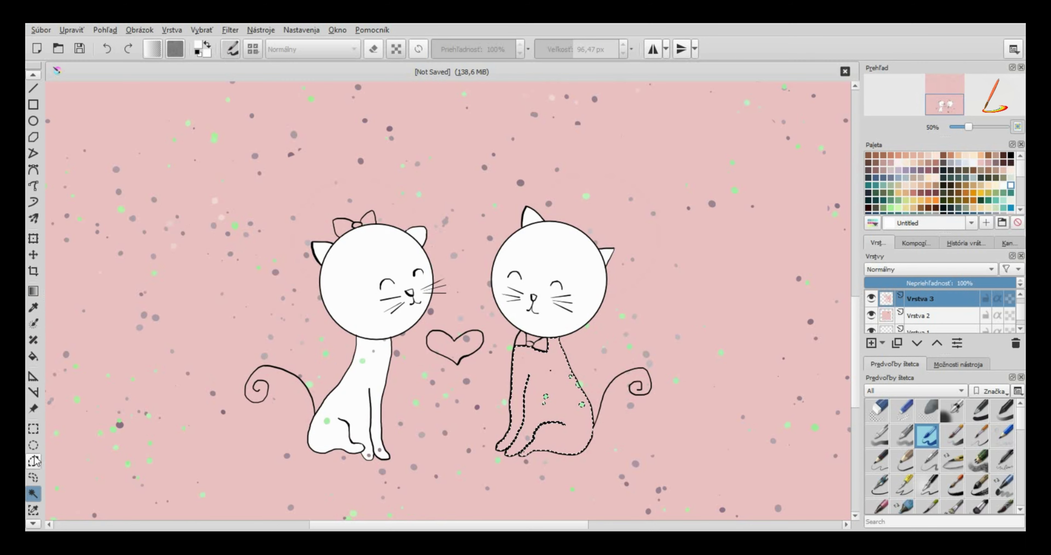
{"action": "left_click", "coordinate": [33, 356]}
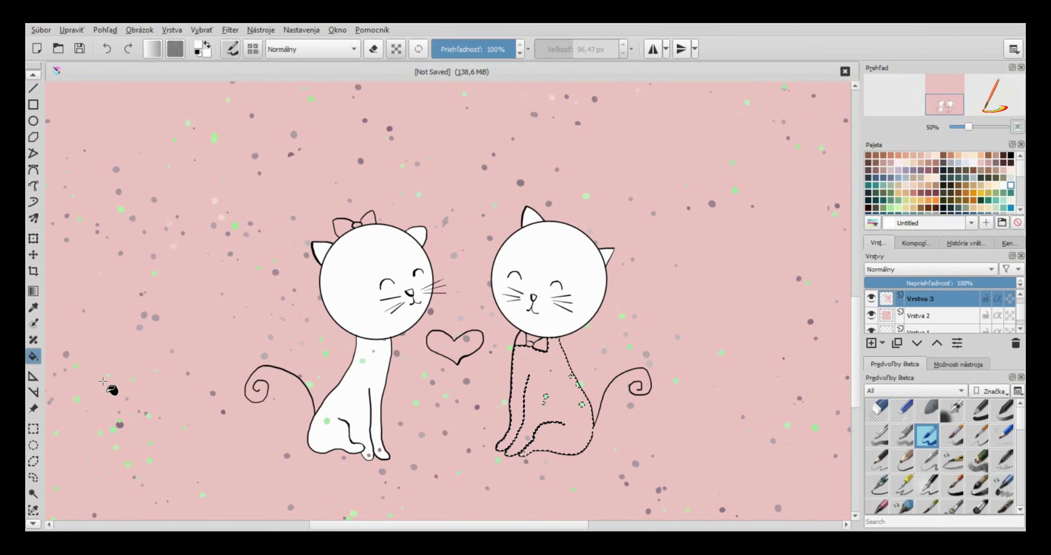
{"action": "left_click", "coordinate": [545, 385]}
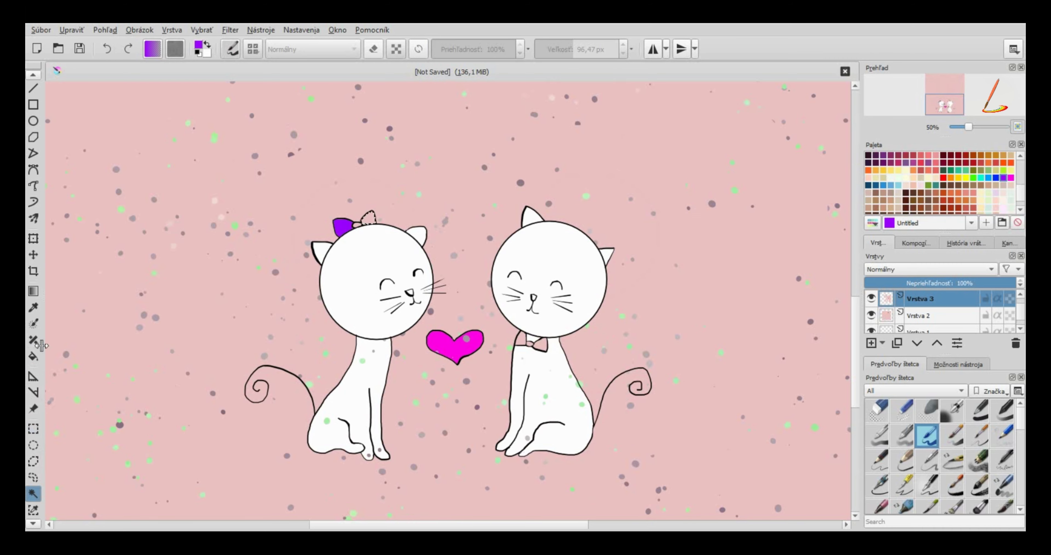
- Fill the bow's right lobe purple and pick red as the painting colour
{"action": "left_click", "coordinate": [33, 356]}
{"action": "left_click", "coordinate": [369, 219]}
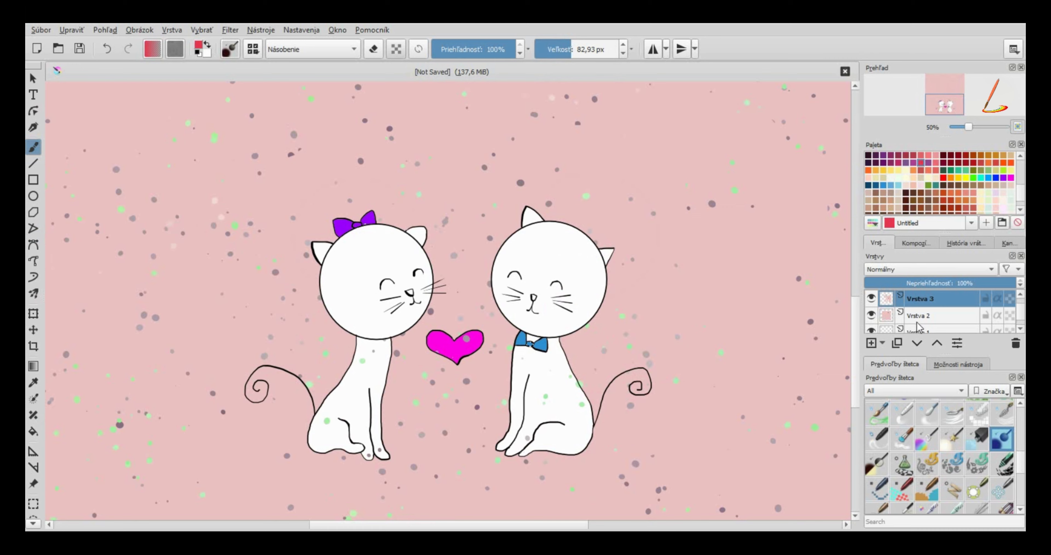
{"action": "left_click", "coordinate": [944, 179]}
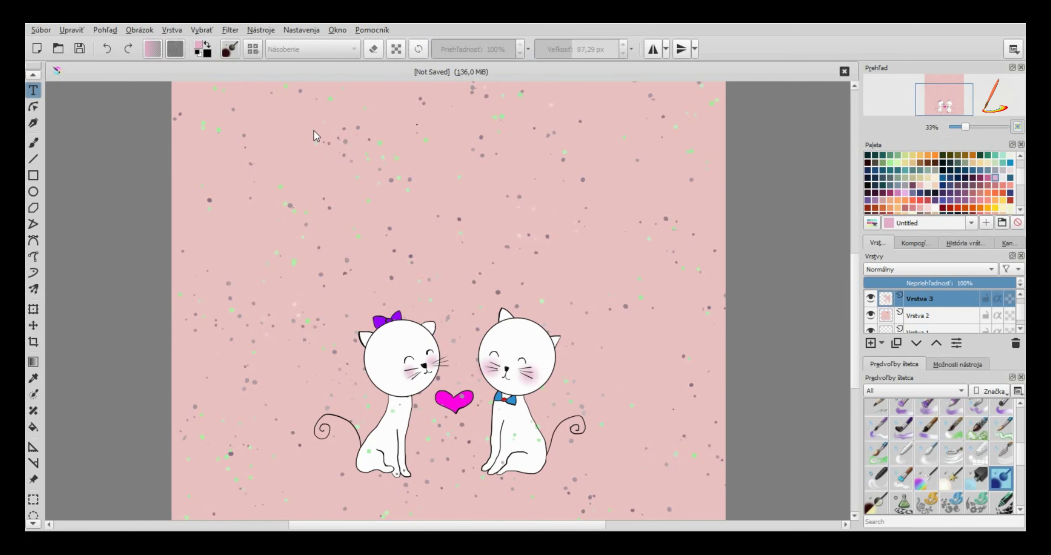
- Draw a text box across the top and replace the placeholder with 'I wanna / be friends / with you'
{"action": "left_click_drag", "start_coordinate": [320, 116], "coordinate": [617, 216]}
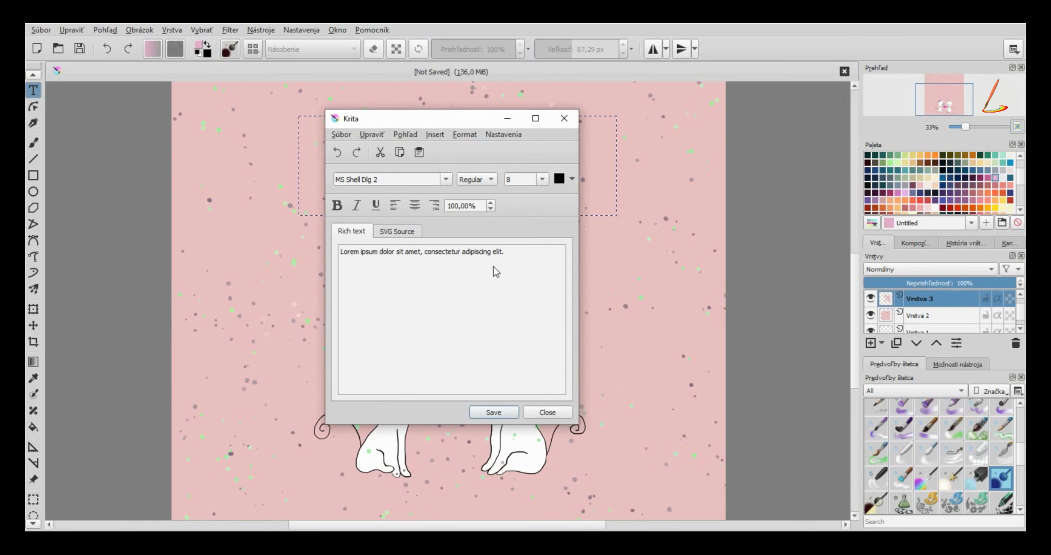
{"action": "key", "text": "ctrl+a"}
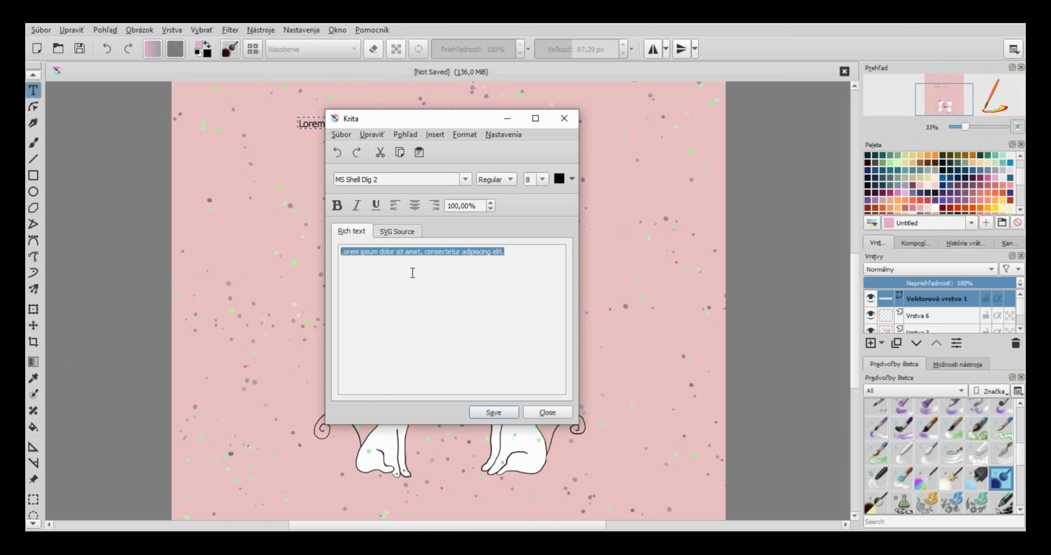
{"action": "key", "text": "Delete"}
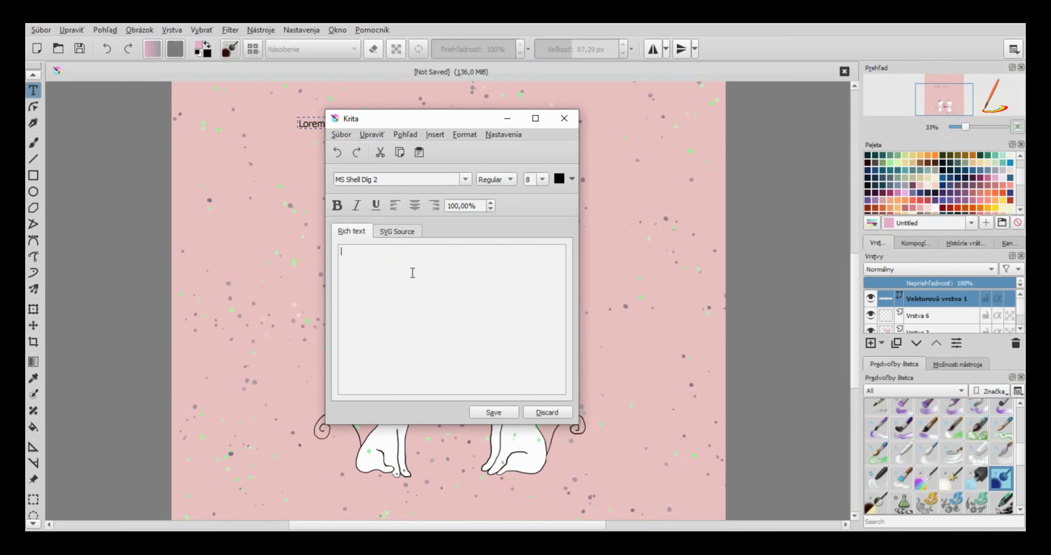
{"action": "type", "text": "I w"}
{"action": "type", "text": "ann"}
{"action": "type", "text": "e fr"}
{"action": "type", "text": "ien"}
{"action": "type", "text": "ds "}
{"action": "type", "text": "with "}
{"action": "type", "text": "you"}
- Adjust line alignment and the 'be friends' line, then save the caption to the card
{"action": "left_click", "coordinate": [164, 224]}
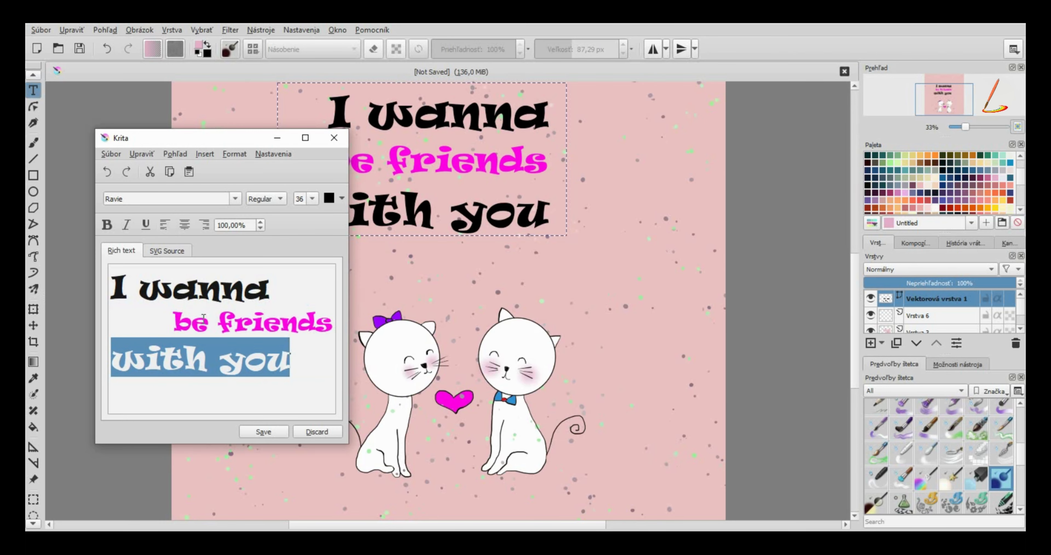
{"action": "left_click", "coordinate": [184, 224]}
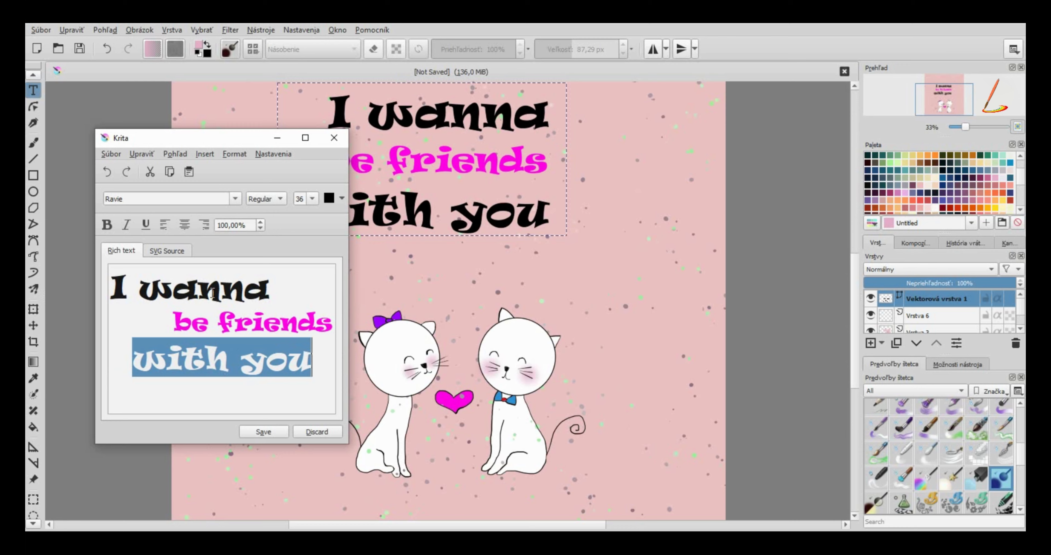
{"action": "left_click_drag", "start_coordinate": [172, 320], "coordinate": [334, 323]}
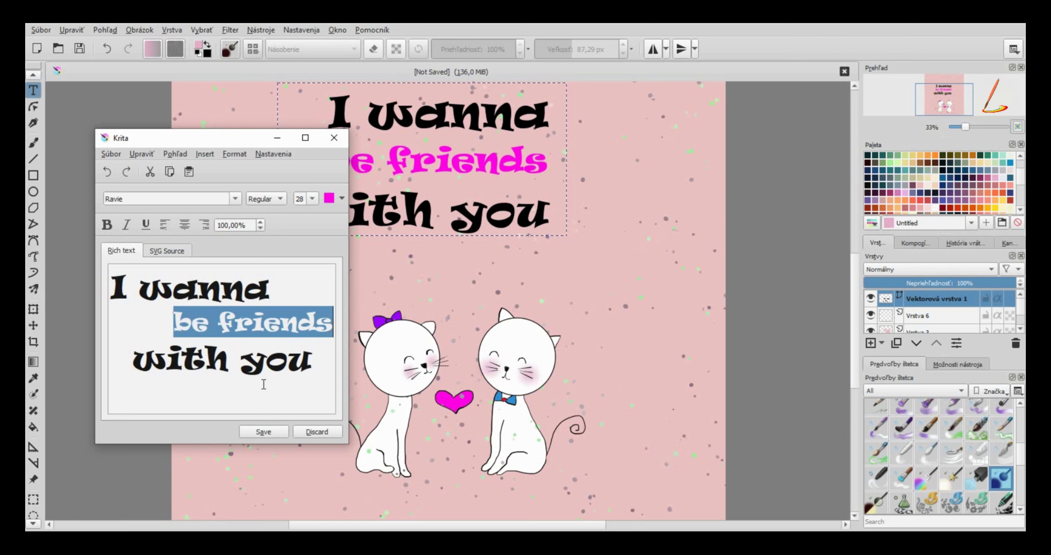
{"action": "left_click", "coordinate": [263, 437]}
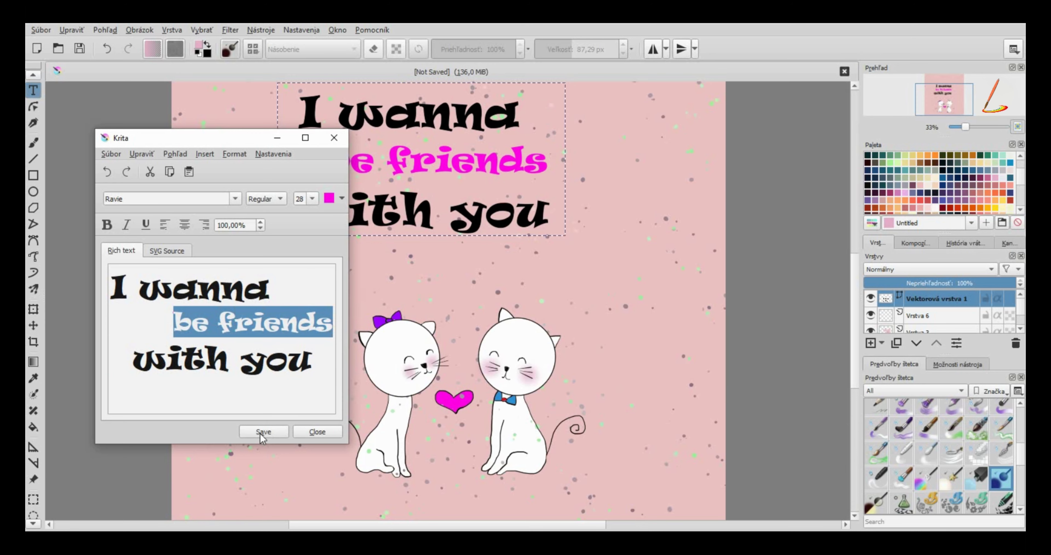
{"action": "left_click", "coordinate": [317, 432]}
{"action": "scroll", "coordinate": [33, 260], "scroll_direction": "down", "scroll_amount": 3}
{"action": "left_click", "coordinate": [33, 212]}
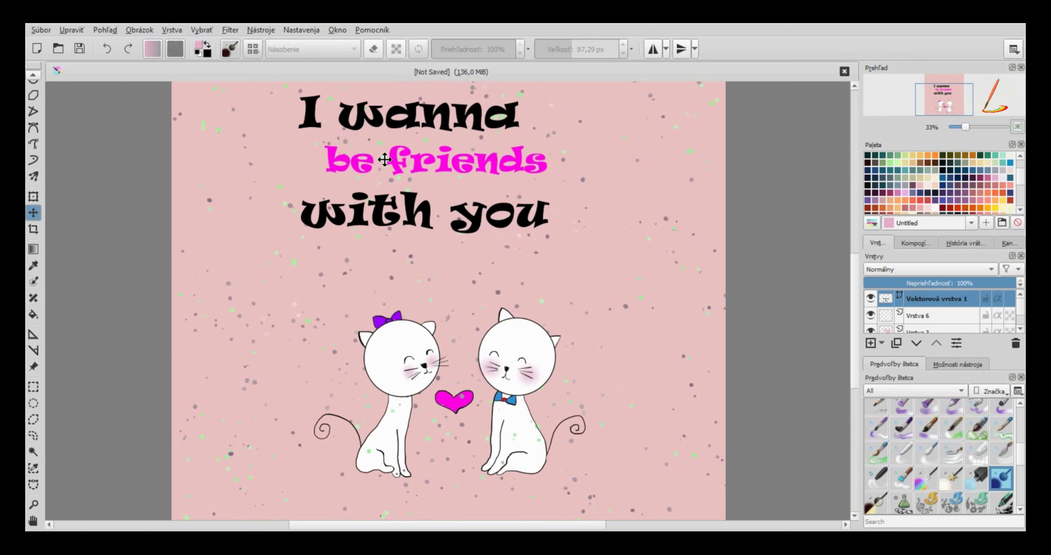
- Centre the greeting text at the top of the card, using the mirror axes as temporary guides
{"action": "left_click_drag", "start_coordinate": [385, 159], "coordinate": [427, 169]}
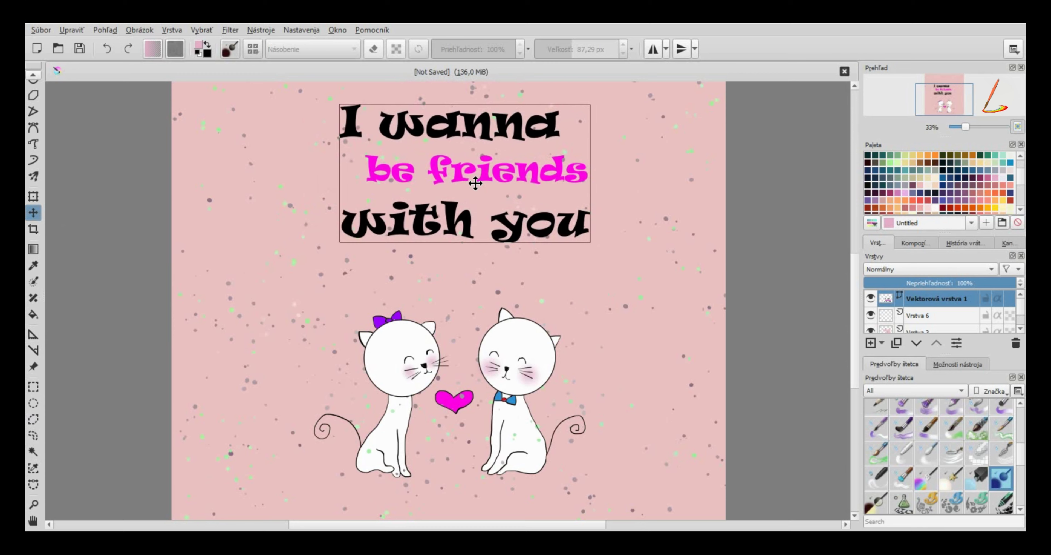
{"action": "left_click", "coordinate": [681, 49]}
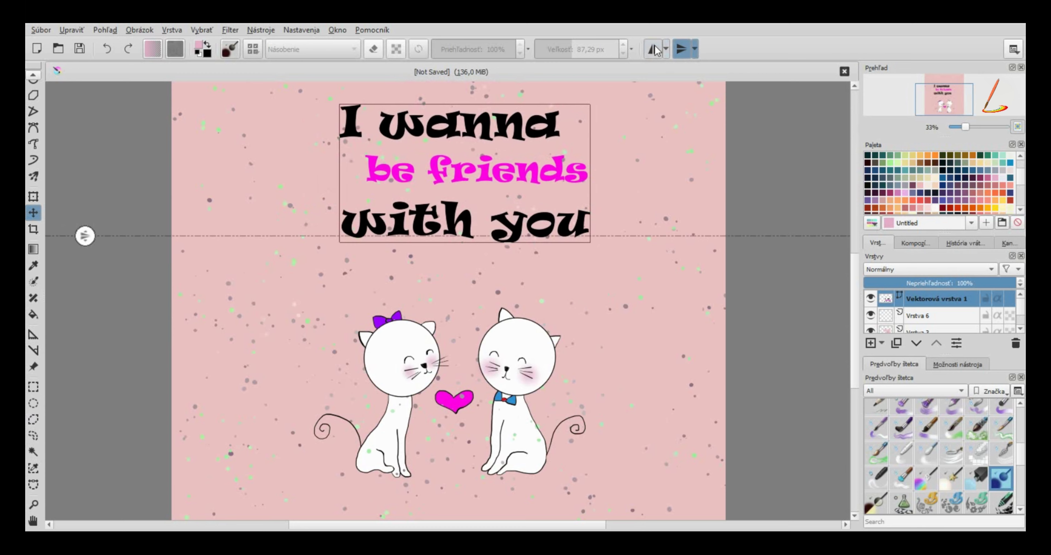
{"action": "left_click", "coordinate": [655, 49]}
{"action": "left_click_drag", "start_coordinate": [482, 205], "coordinate": [474, 205]}
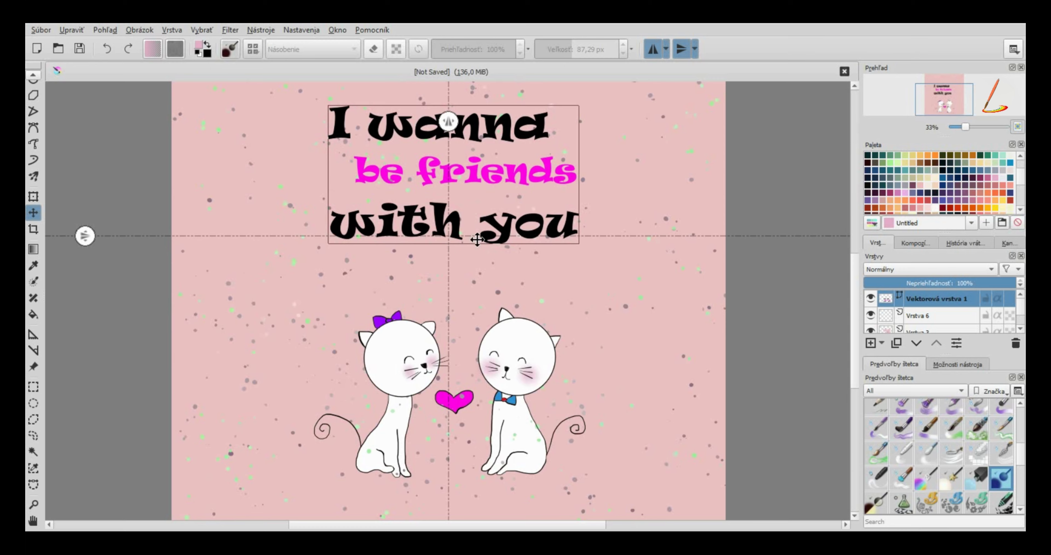
{"action": "left_click", "coordinate": [653, 50]}
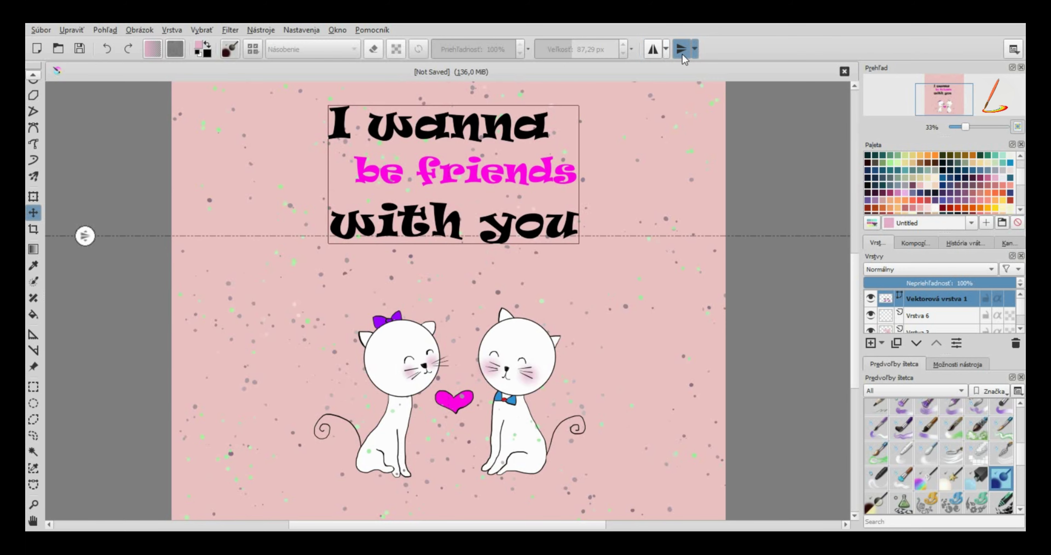
- Turn off the remaining mirror axis guide
{"action": "left_click", "coordinate": [681, 49]}
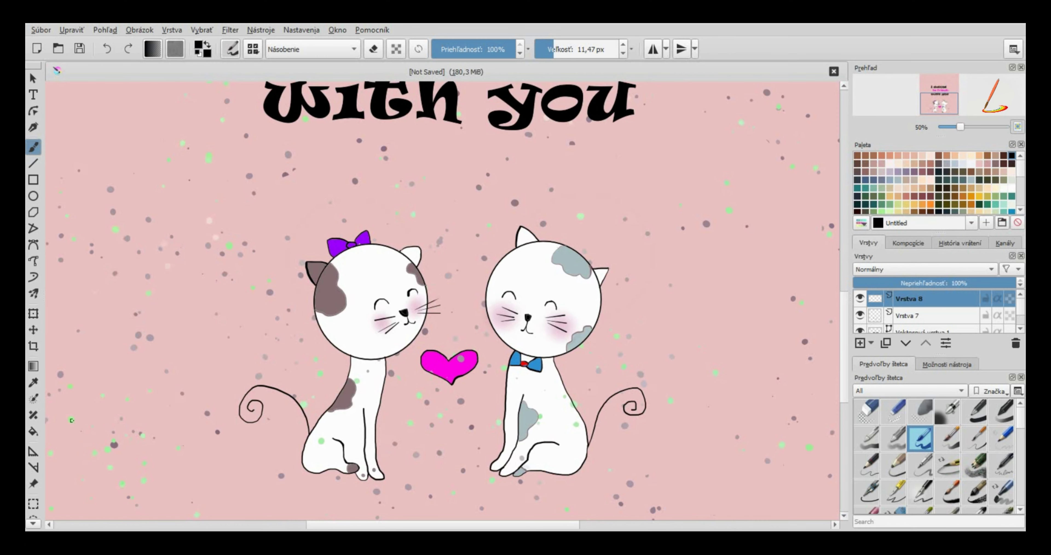